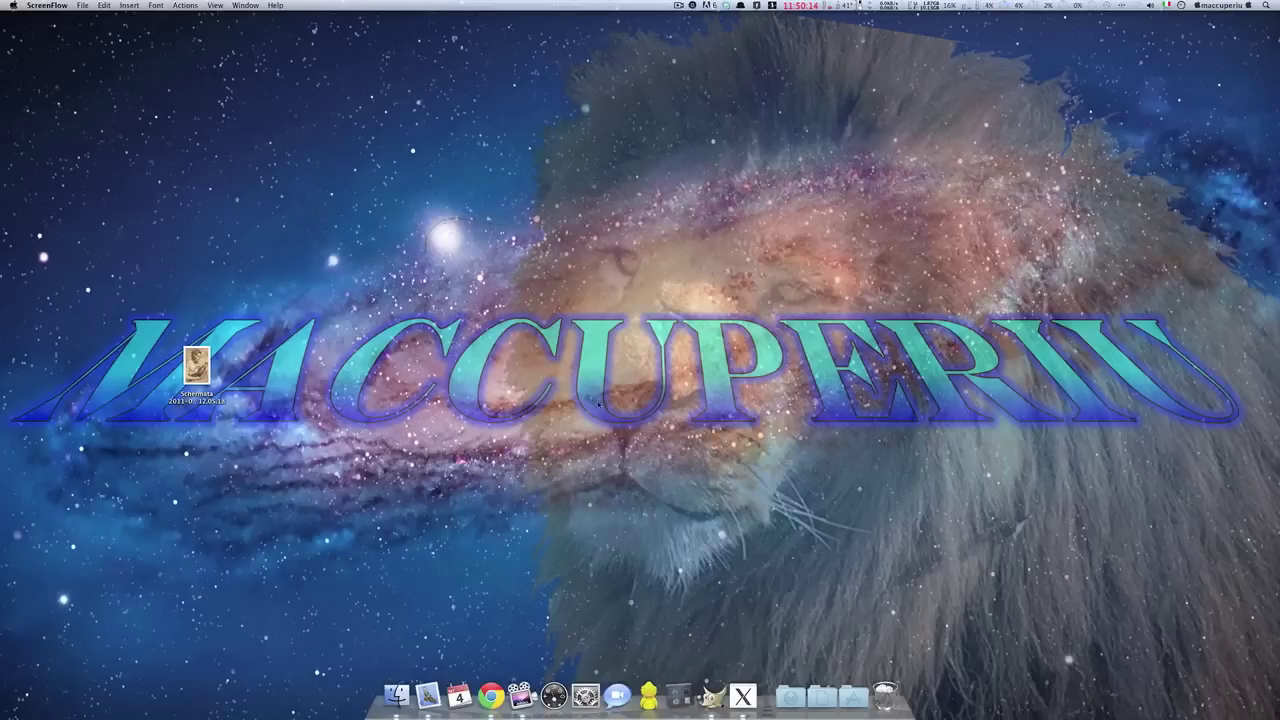
Bring GIMP forward with the violinist photo and nudge its image window slightly up
right_click(720, 676)
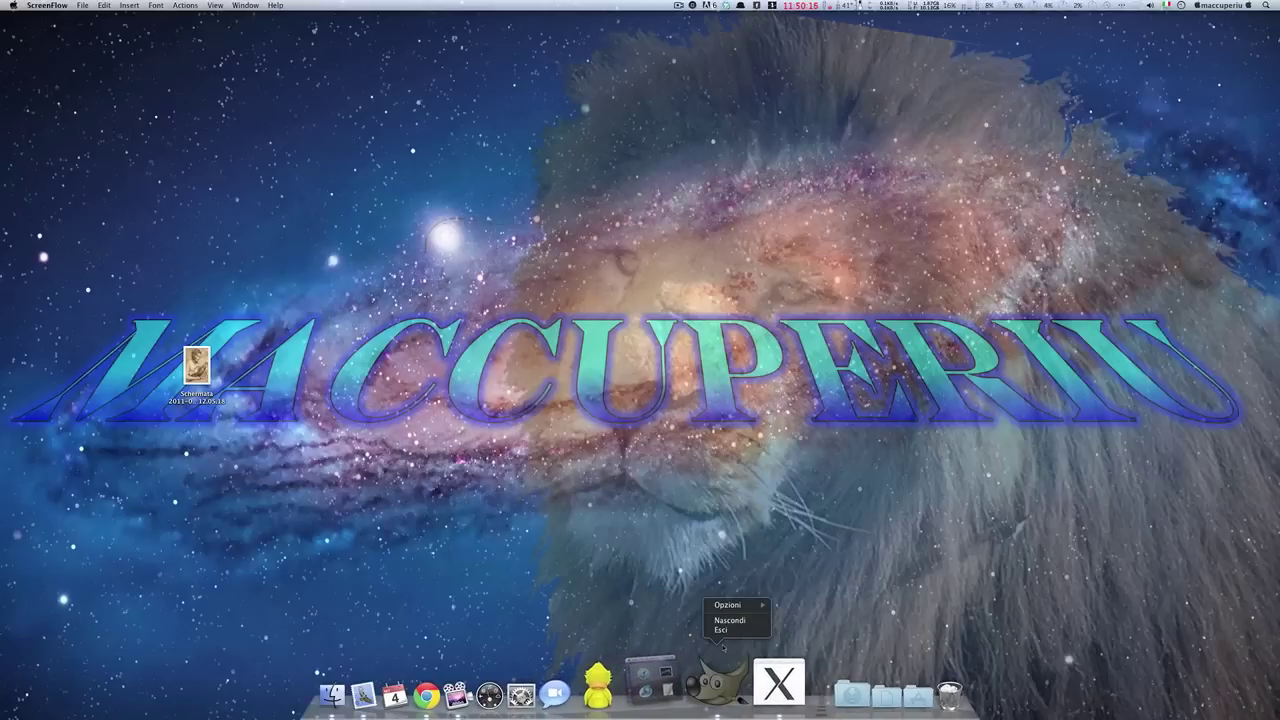
click(720, 676)
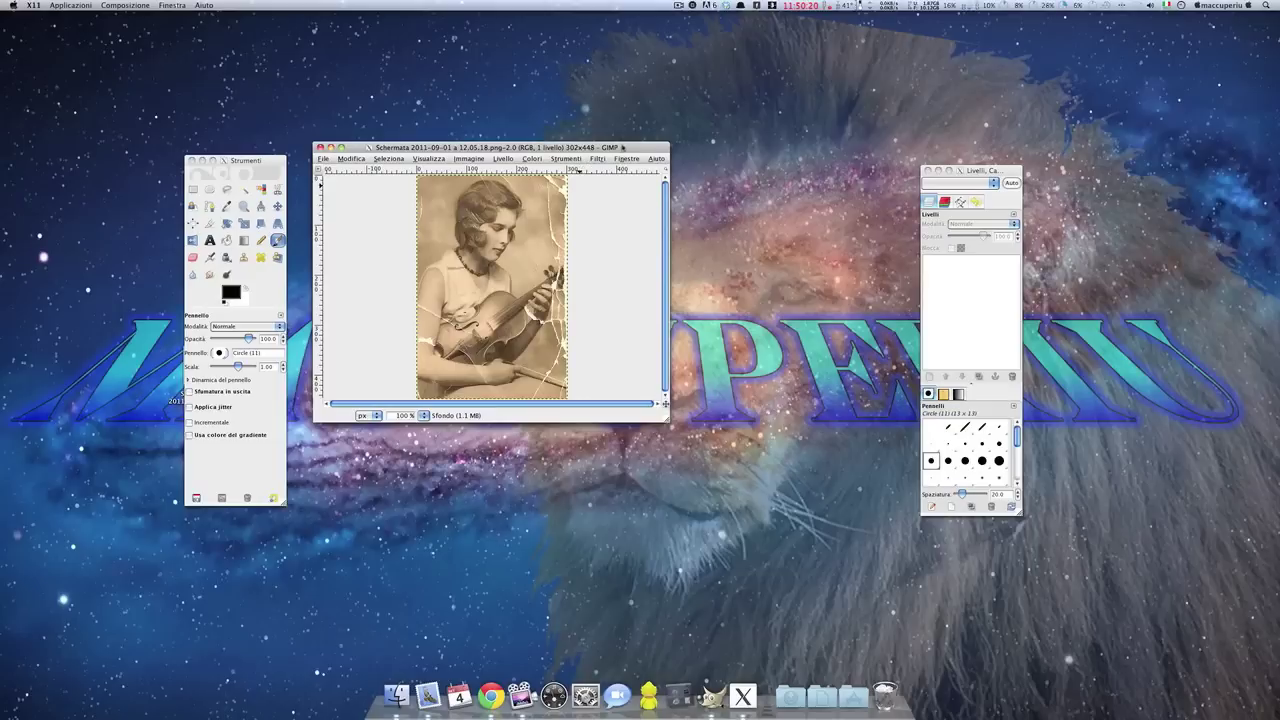
drag(621, 147, 631, 135)
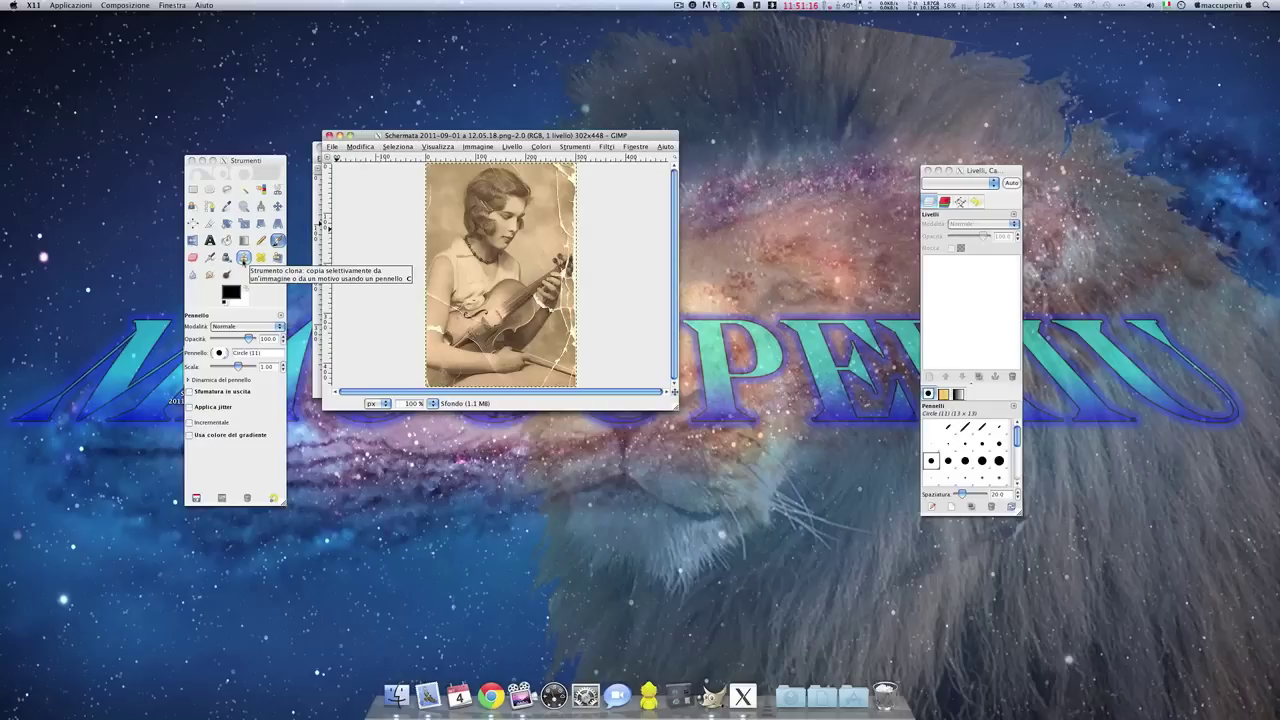
Sample the photo's beige tone as the paintbrush foreground colour
click(241, 258)
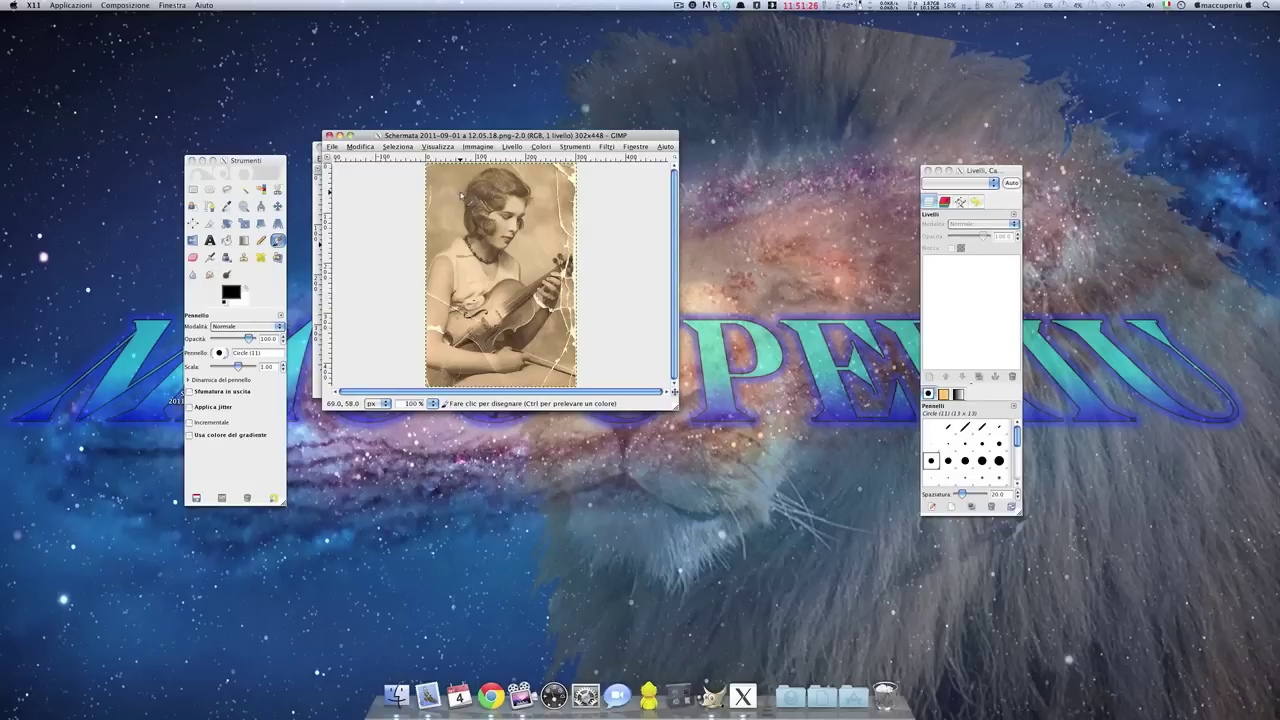
ctrl+click(462, 196)
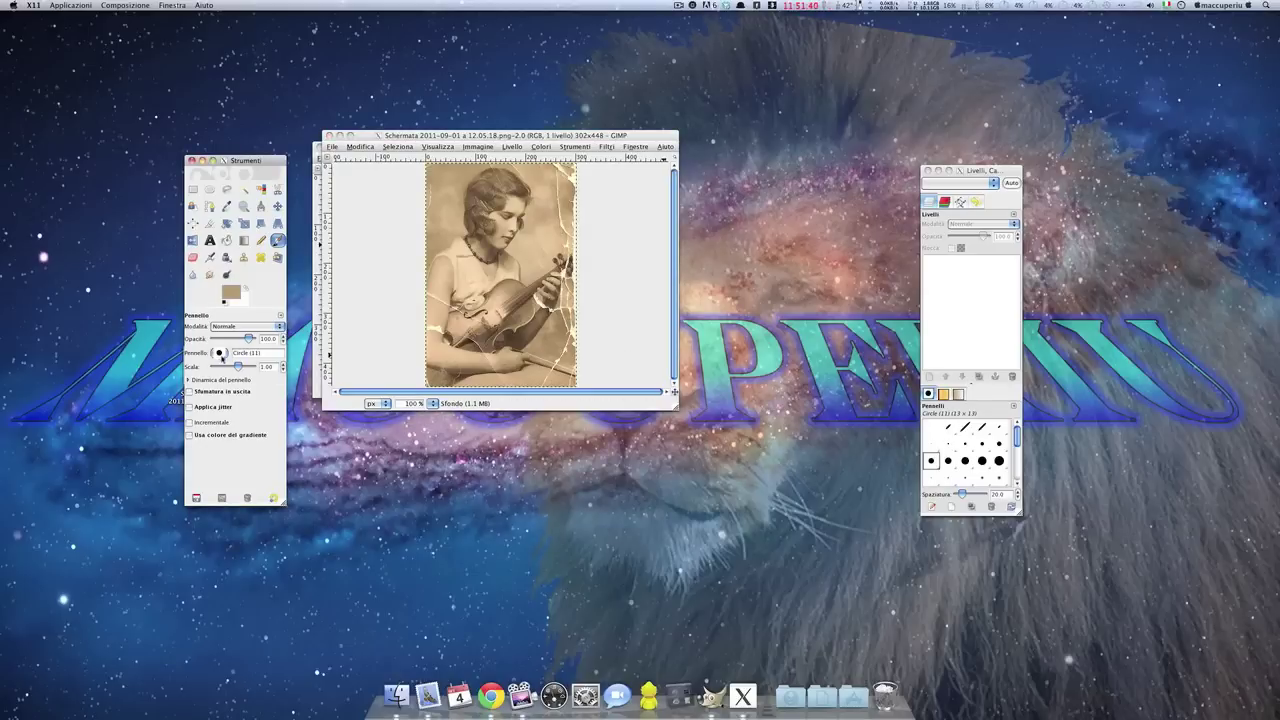
click(220, 353)
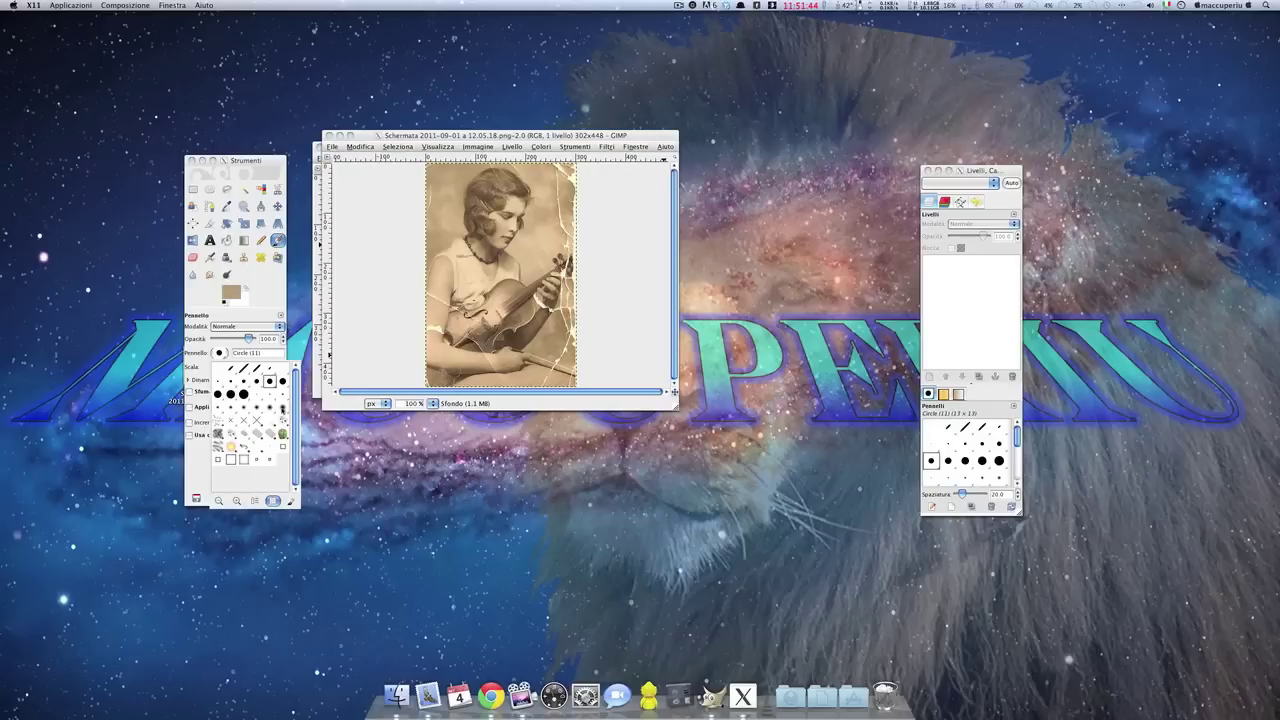
Switch to the Circle Fuzzy (19) brush and paint over the crack near the top right
click(283, 408)
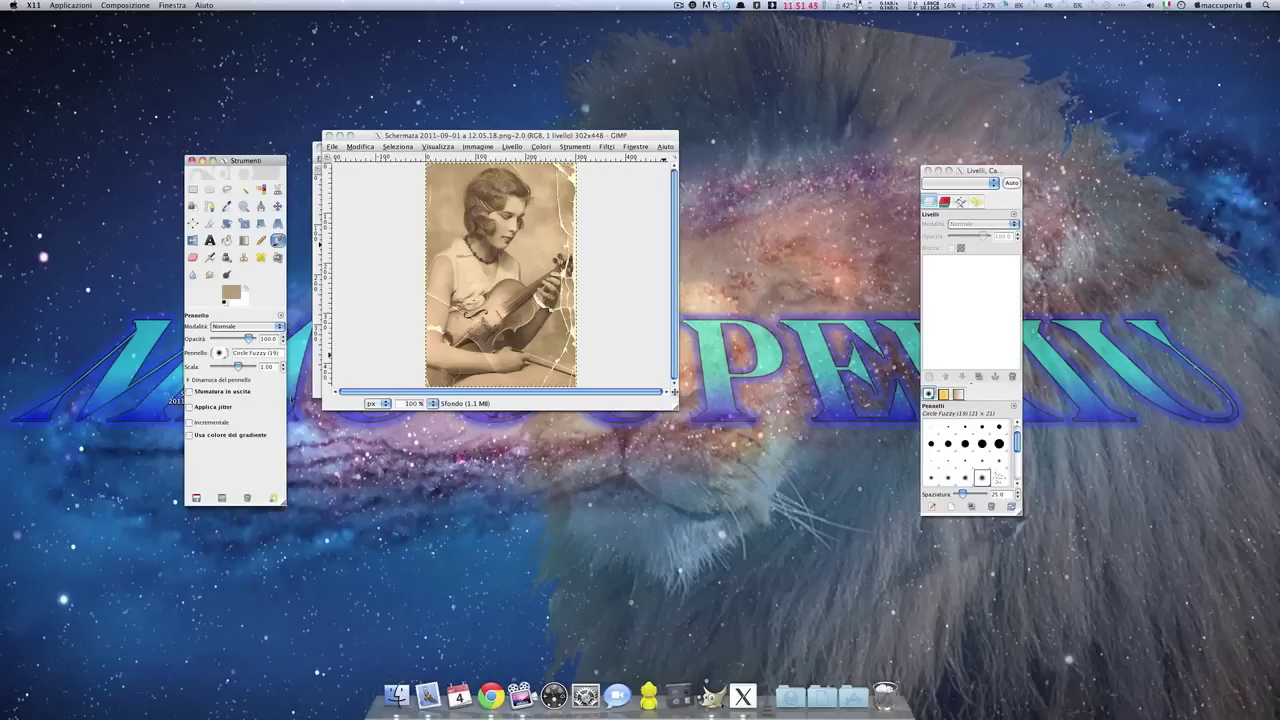
click(451, 189)
key(ctrl)
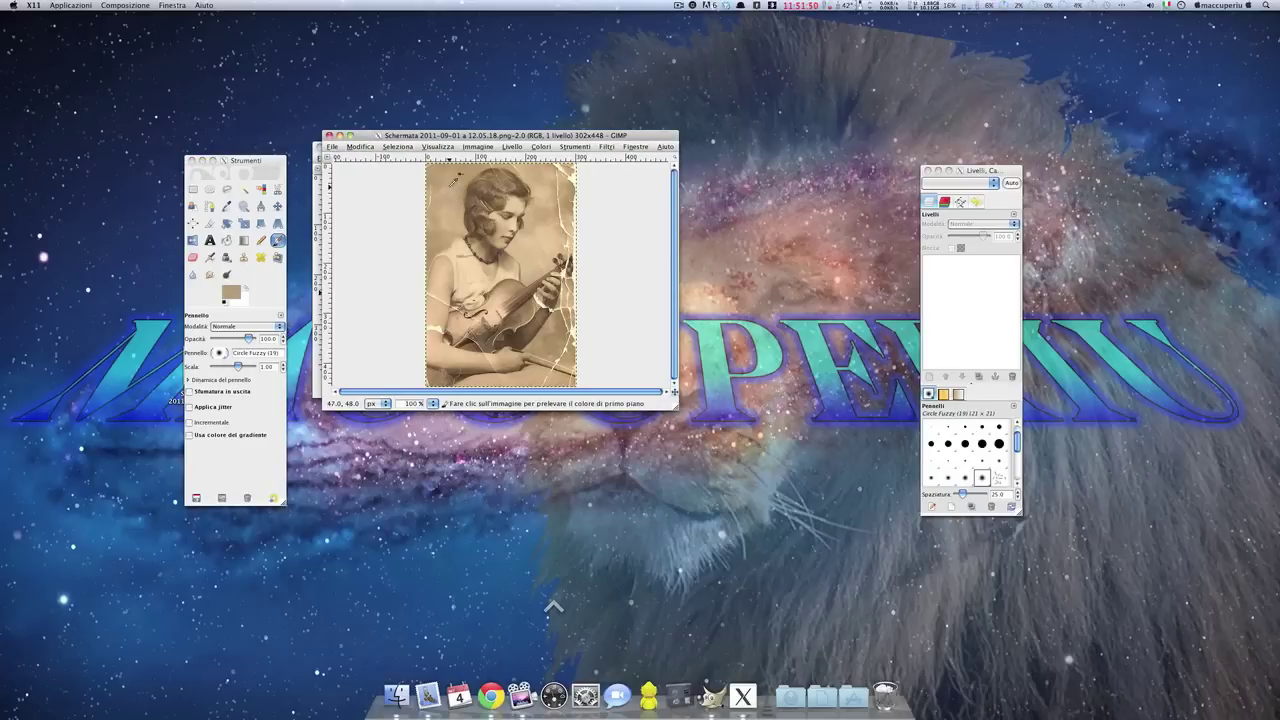
drag(440, 196, 431, 190)
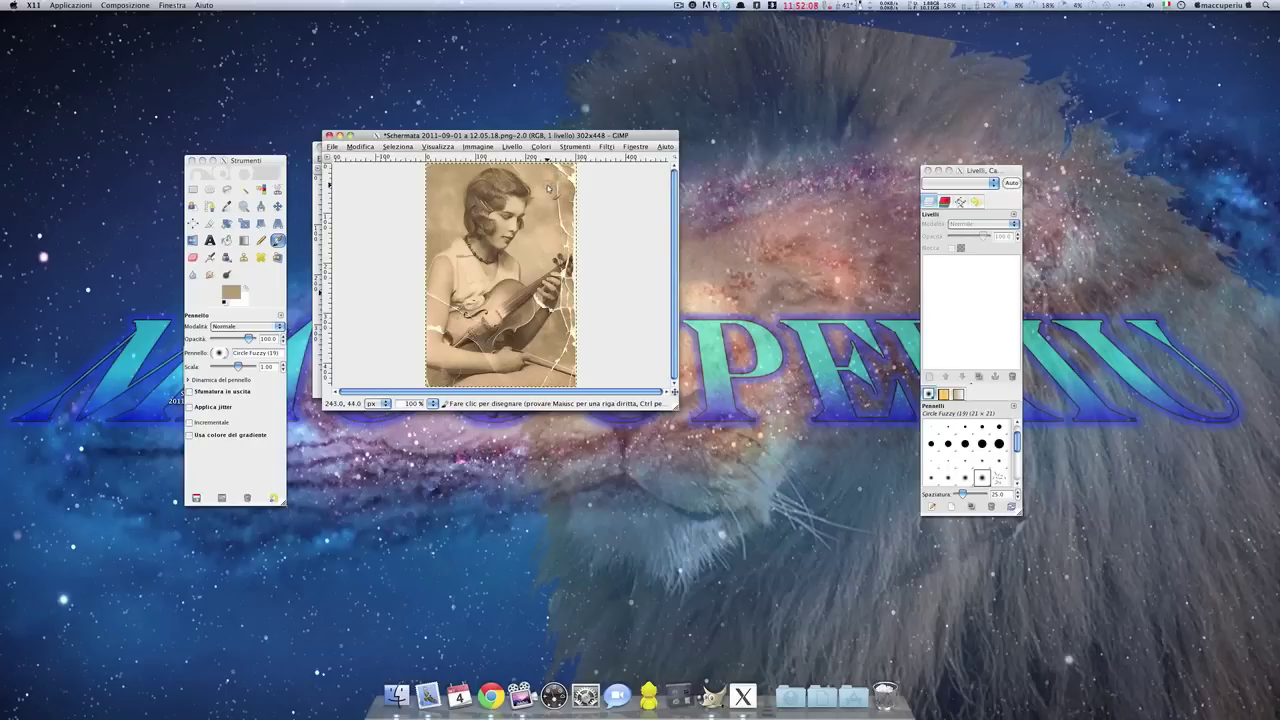
Ctrl-sample a light peach foreground colour from the photo's upper right area
key(ctrl)
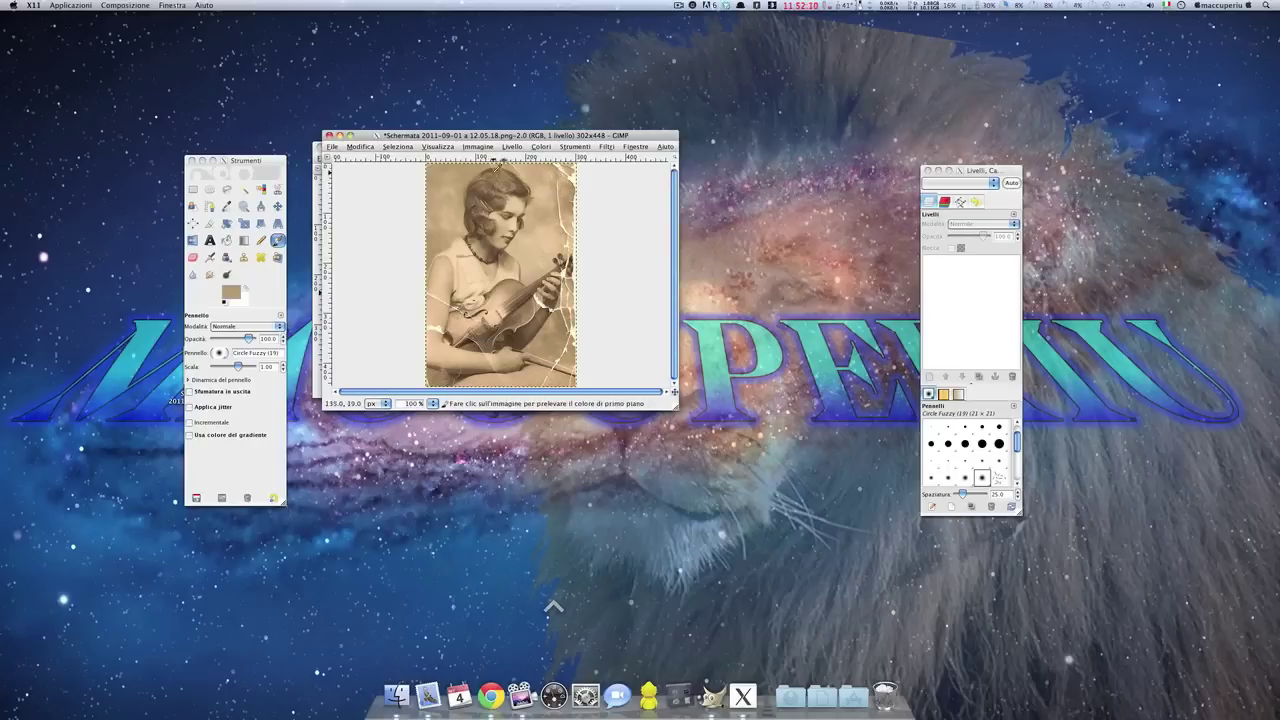
ctrl+click(433, 289)
ctrl+click(440, 287)
ctrl+click(440, 288)
ctrl+click(446, 288)
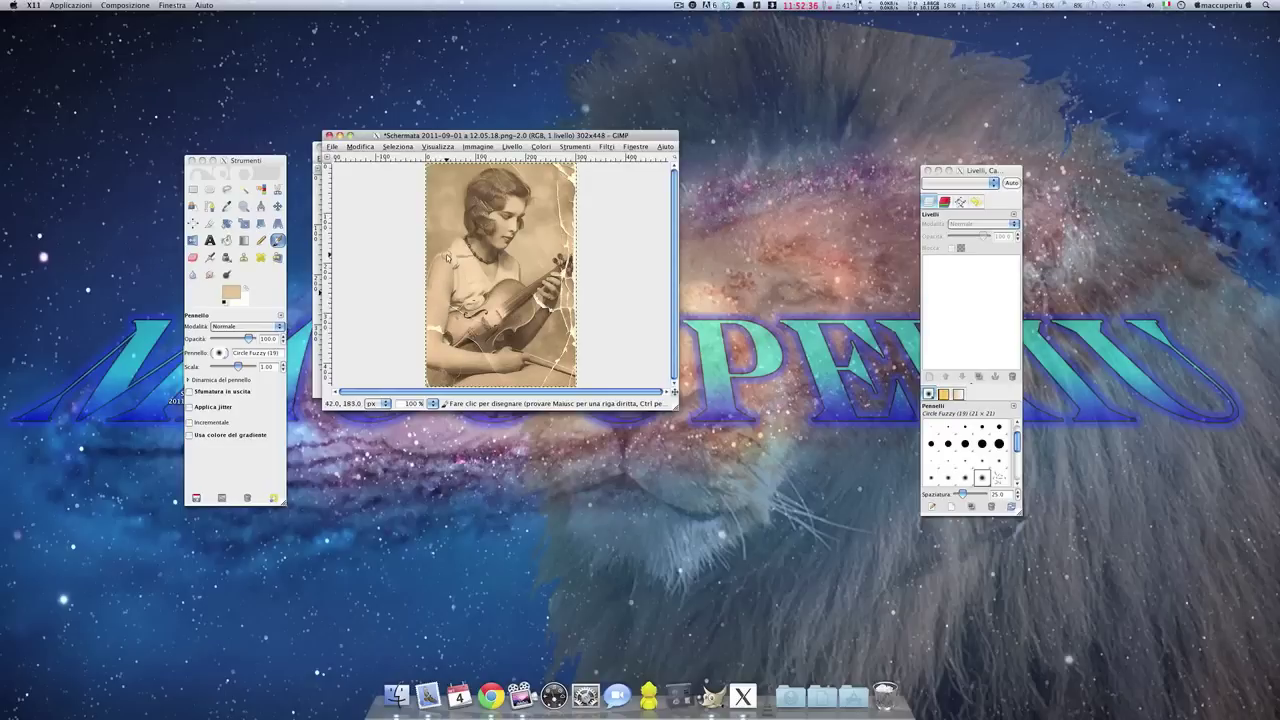
key(ctrl)
key(ctrl)
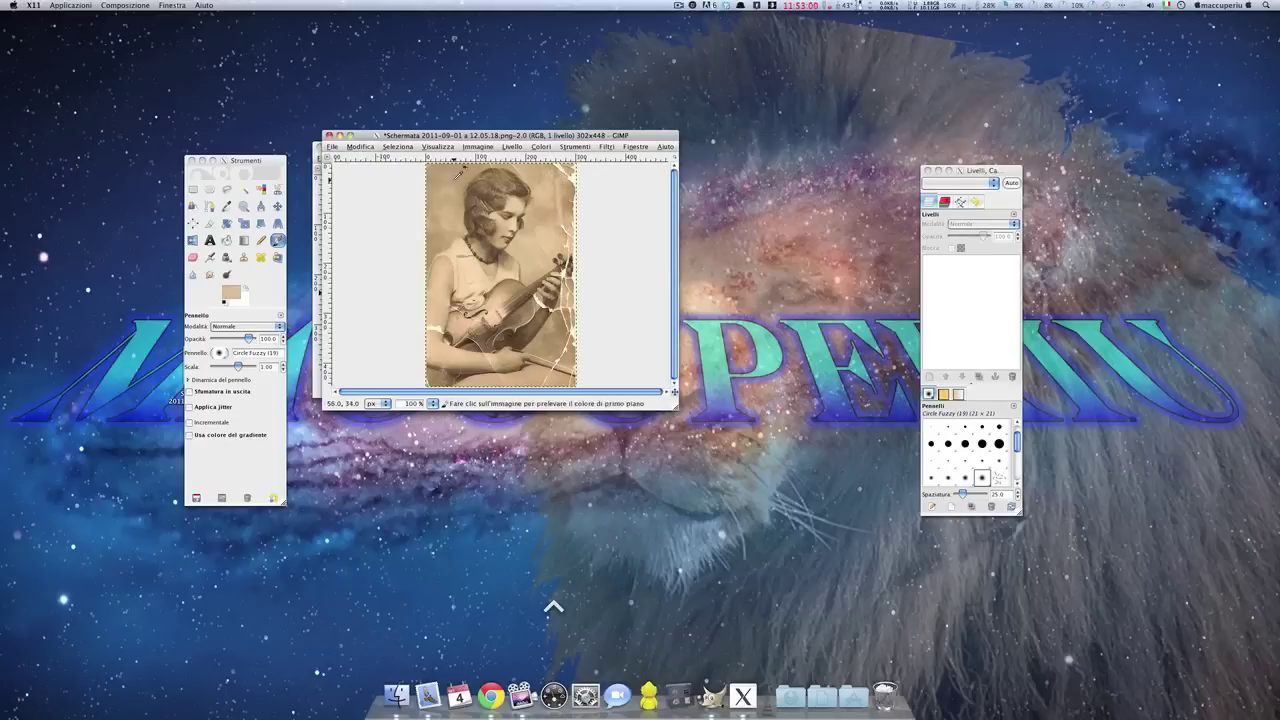
Resample a lighter brown from the photo's top edge, then move to the Finder desktop space
ctrl+click(492, 175)
ctrl+click(497, 174)
ctrl+click(493, 164)
ctrl+click(497, 163)
ctrl+click(498, 161)
ctrl+click(494, 169)
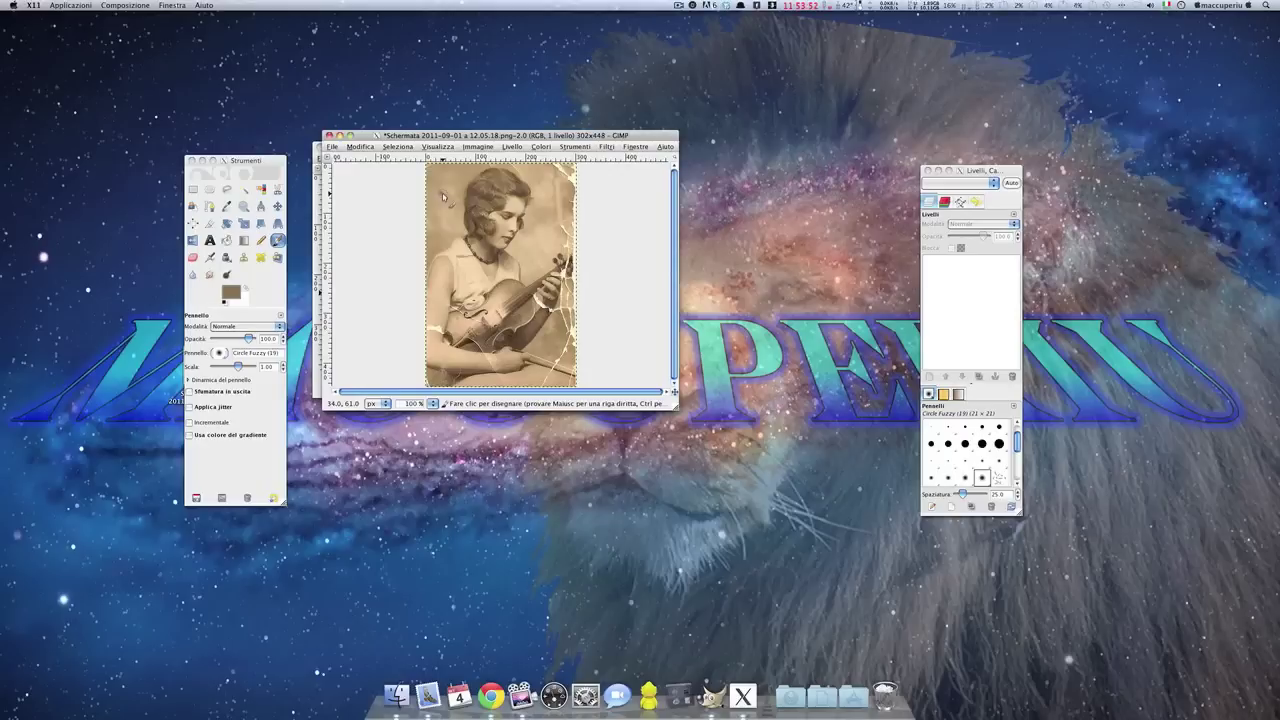
key(F8)
click(376, 162)
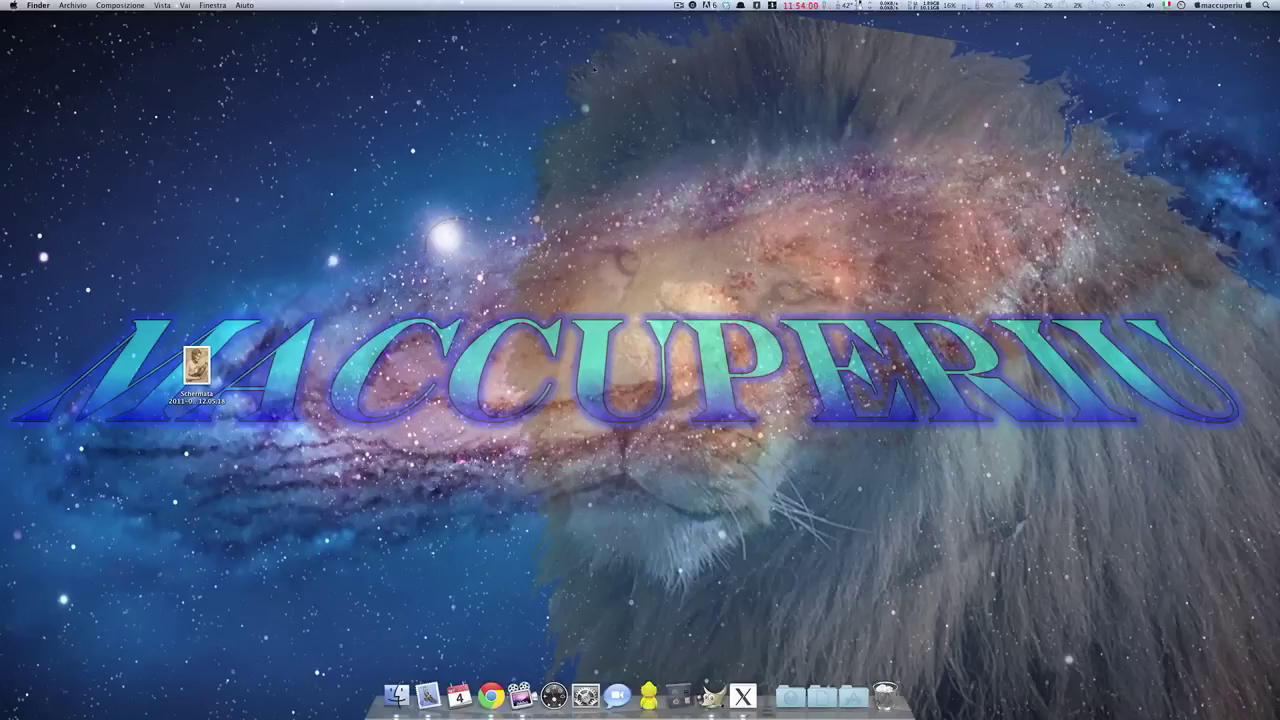
click(686, 6)
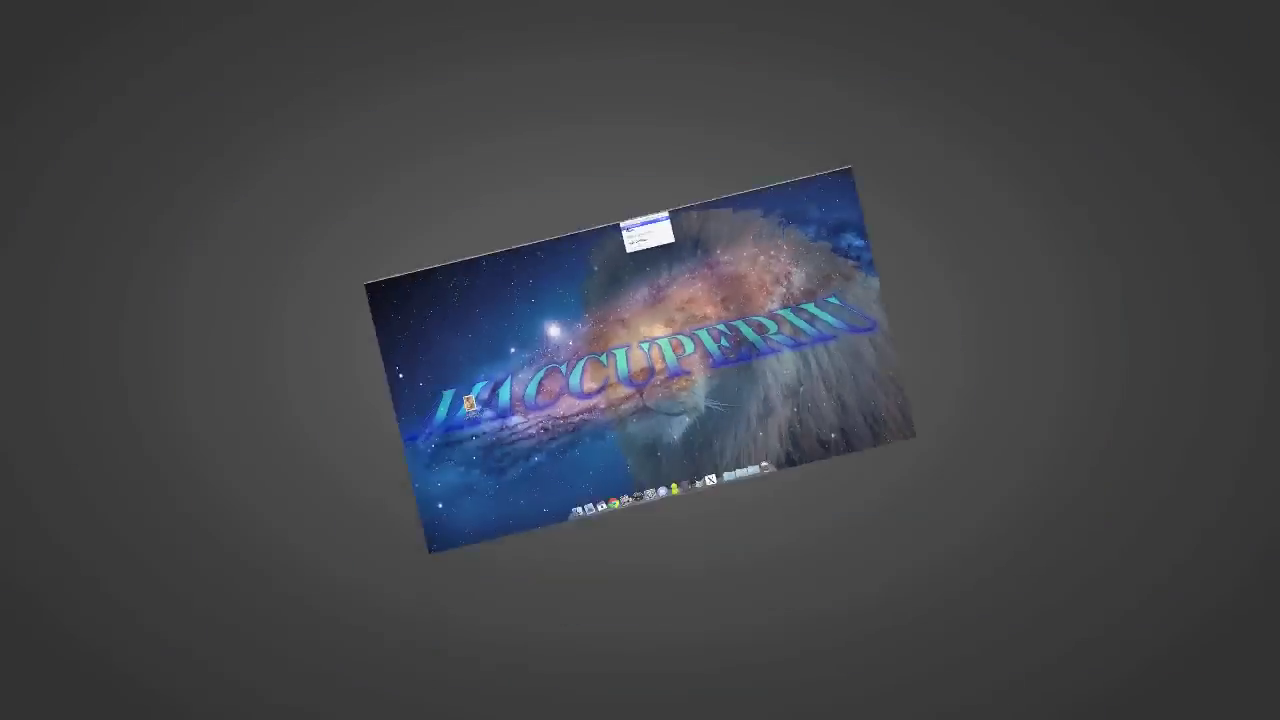